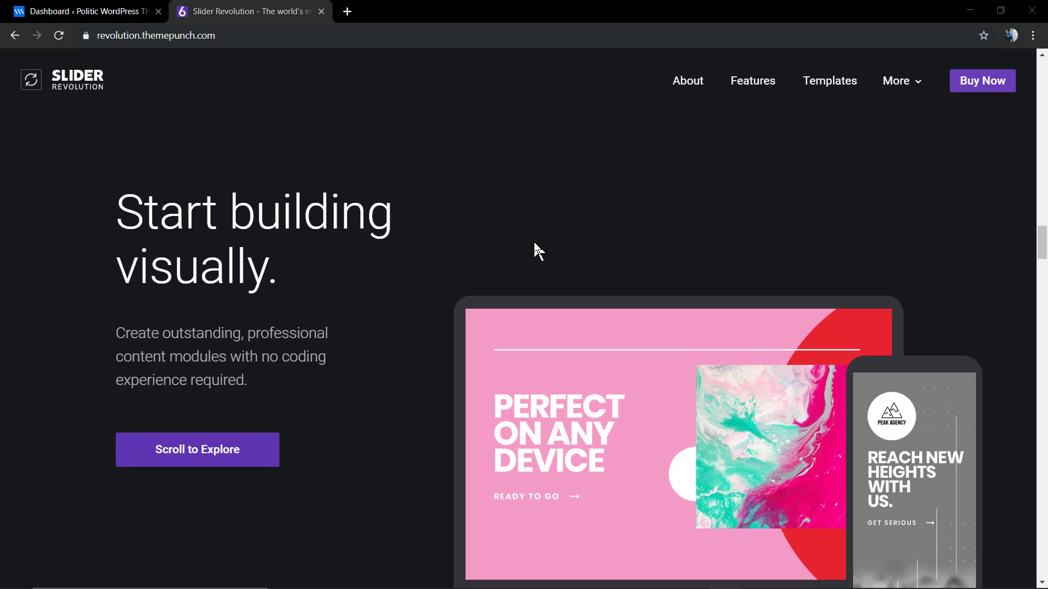
scroll(535, 243, down, 1)
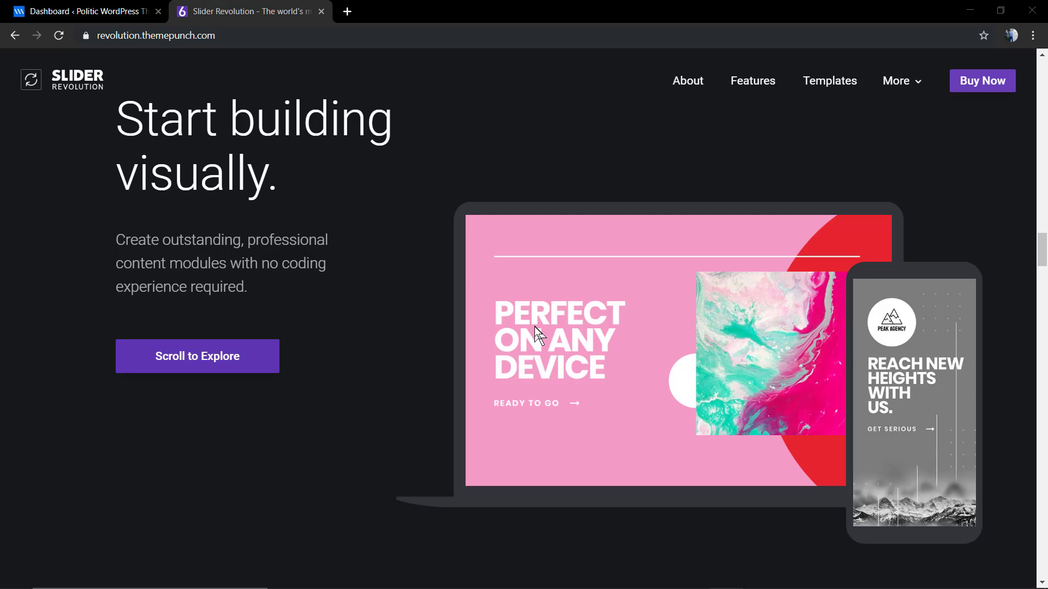
- Go from the WordPress Dashboard to the Slider Revolution modules overview
click(105, 9)
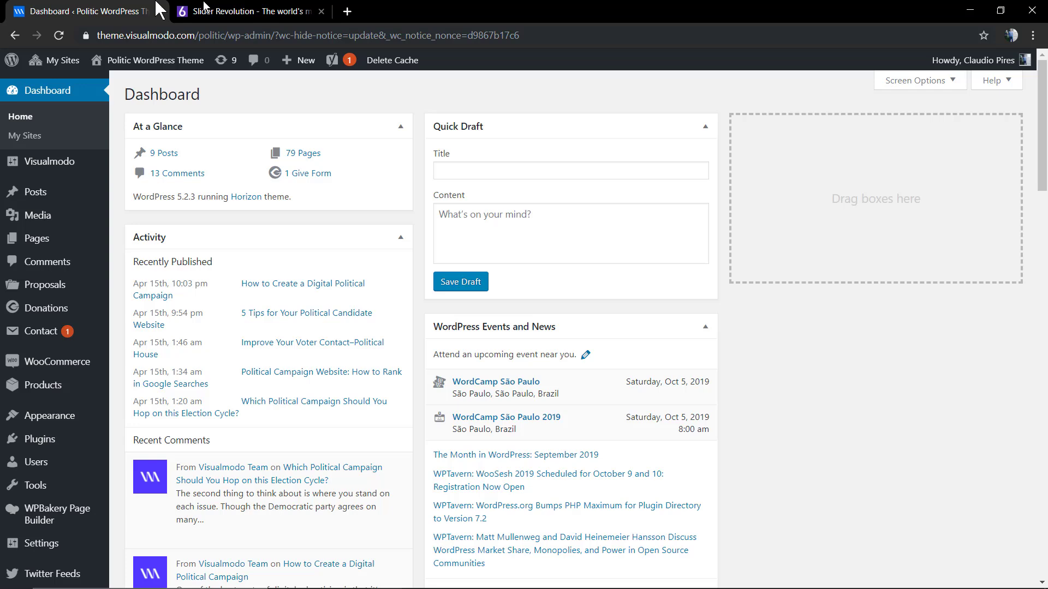
scroll(110, 386, down, 3)
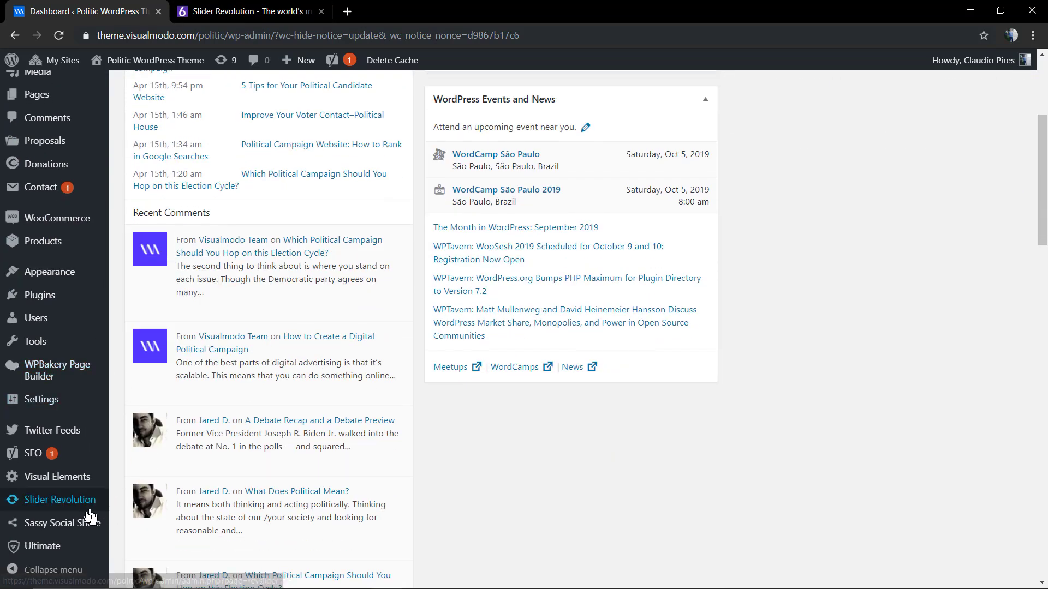
click(34, 502)
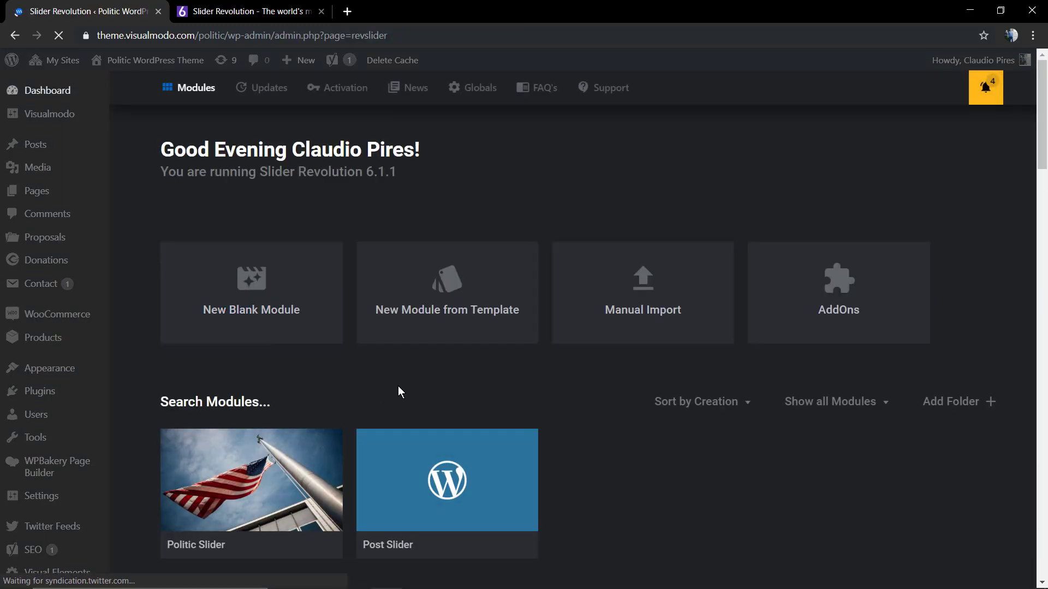
scroll(399, 386, down, 2)
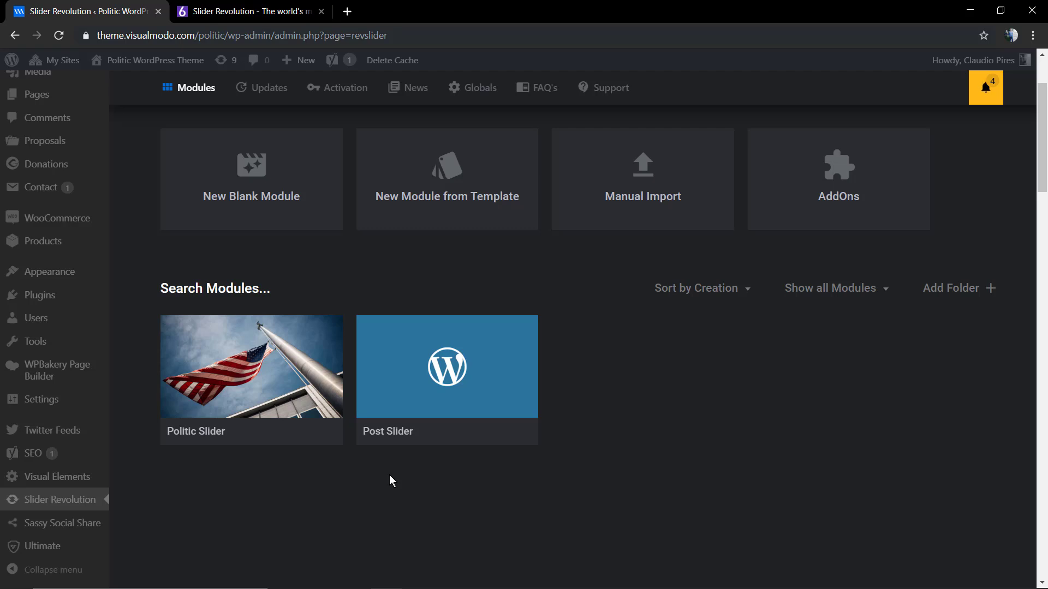
click(251, 367)
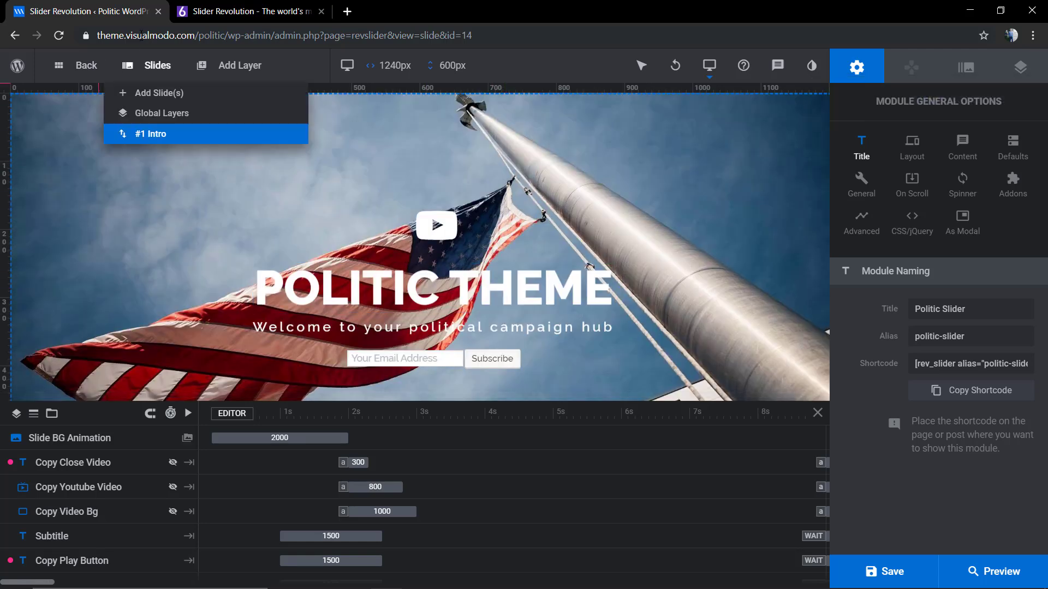
click(86, 66)
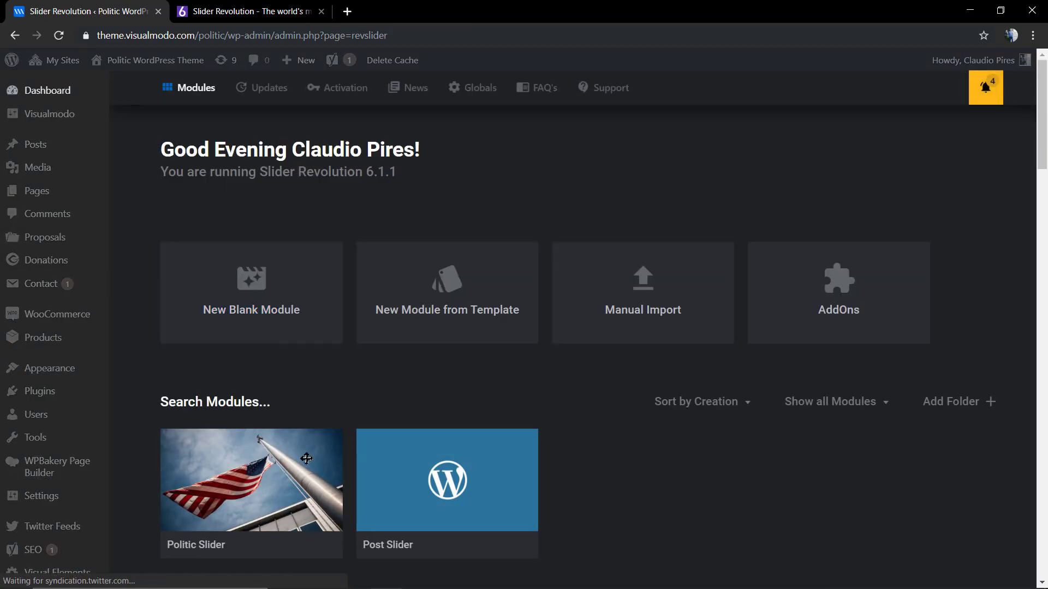
click(328, 544)
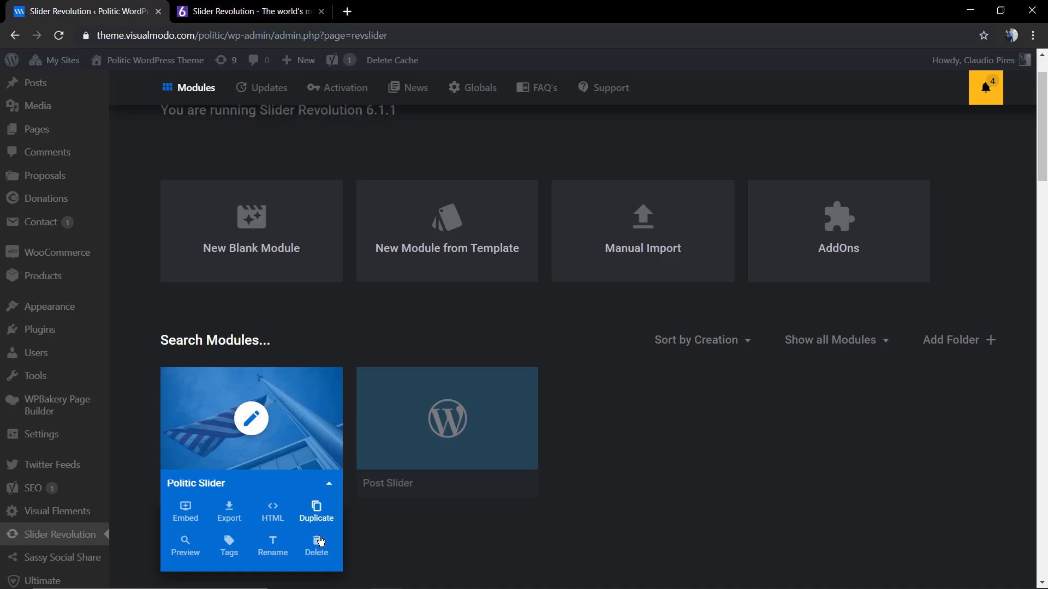
click(181, 496)
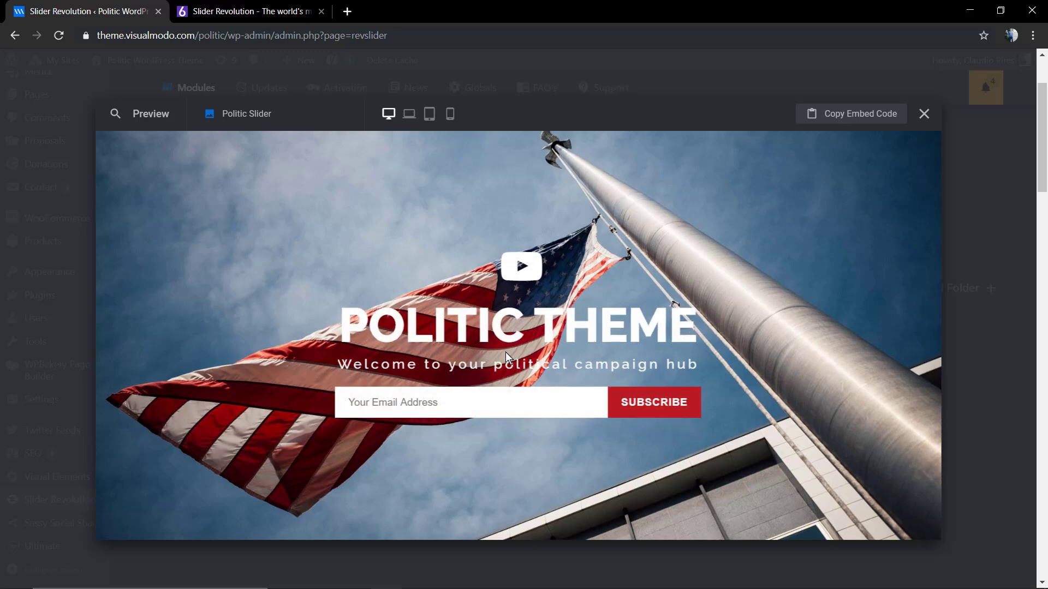
click(408, 114)
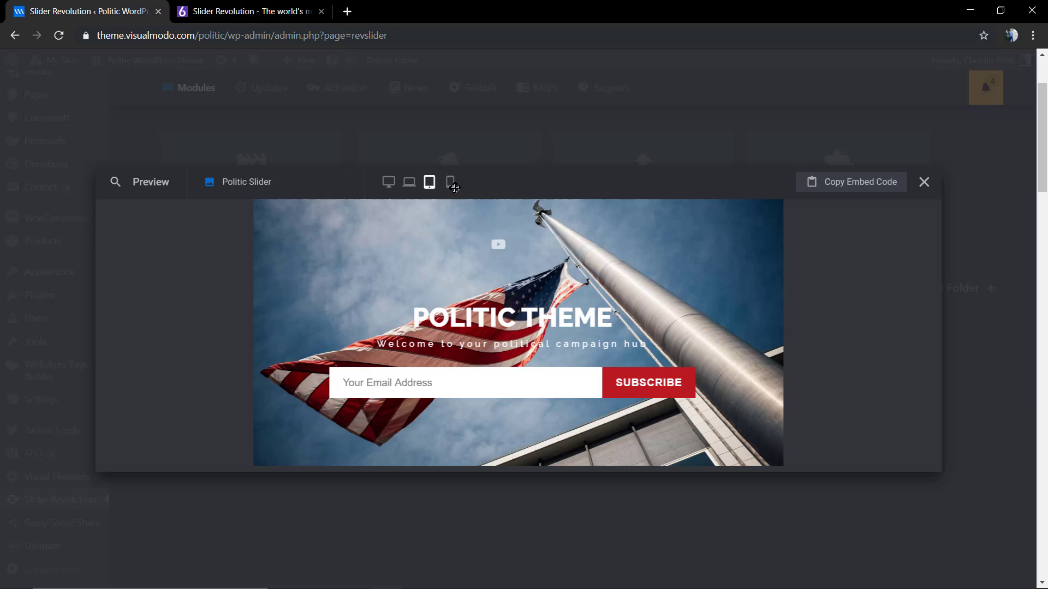
click(452, 183)
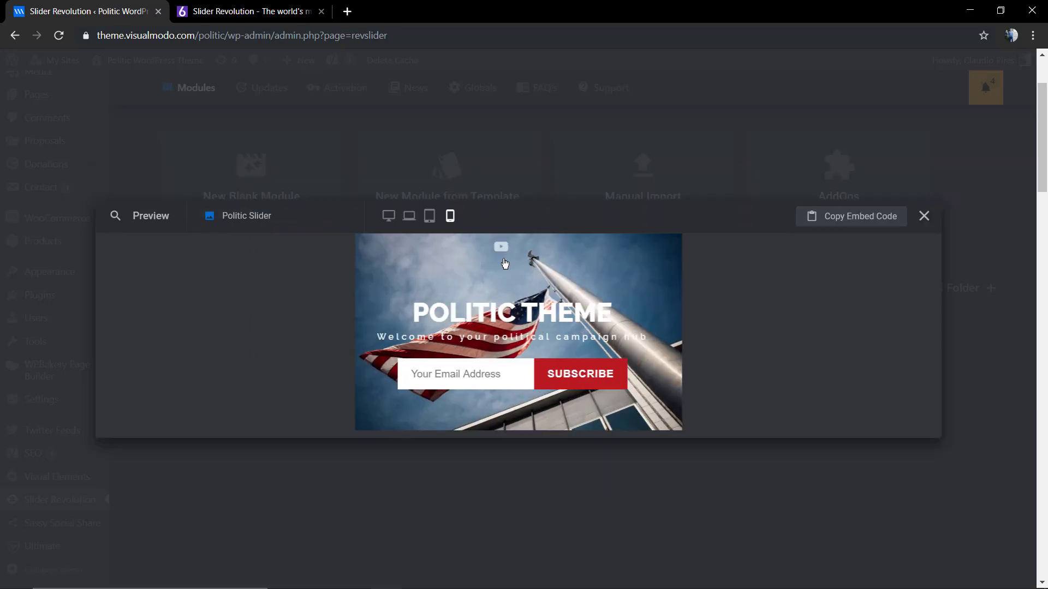
click(430, 216)
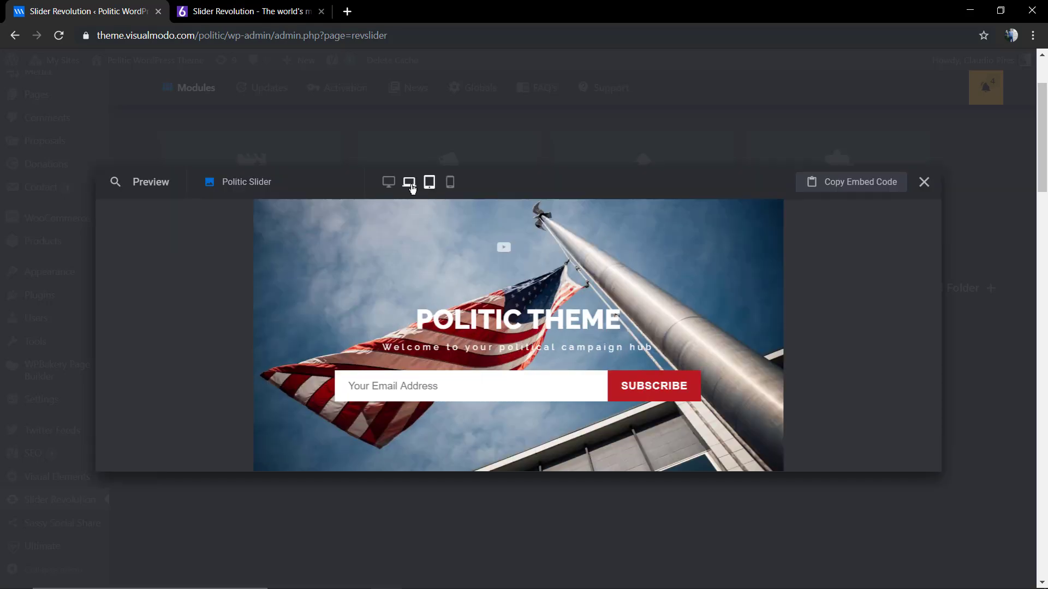
click(412, 187)
click(385, 149)
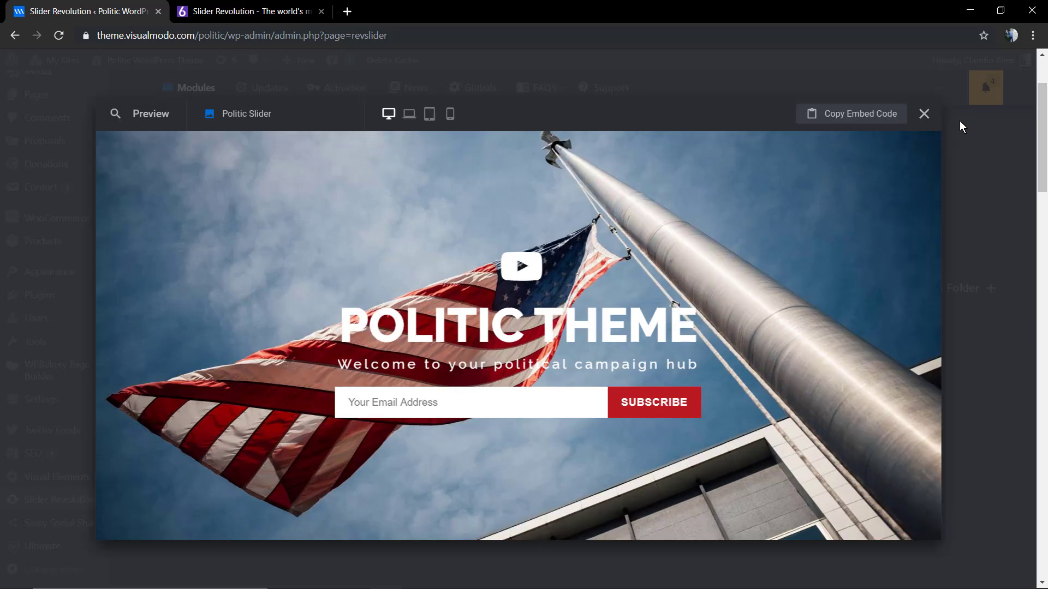
click(925, 114)
- Open Politic Slider in the editor and show the 778×400 px tablet layout
click(251, 370)
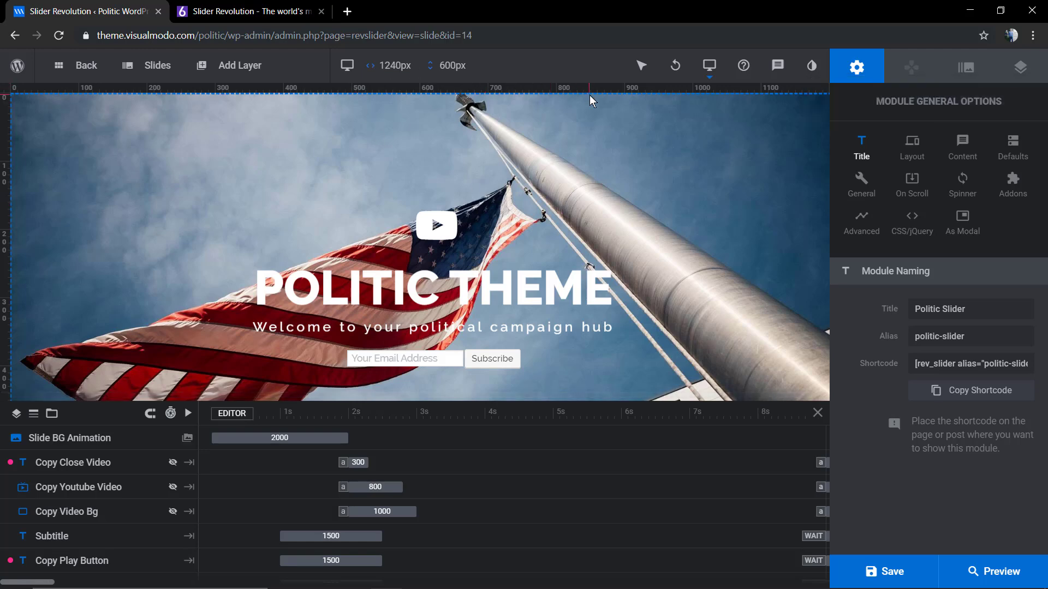
mouse_move(708, 65)
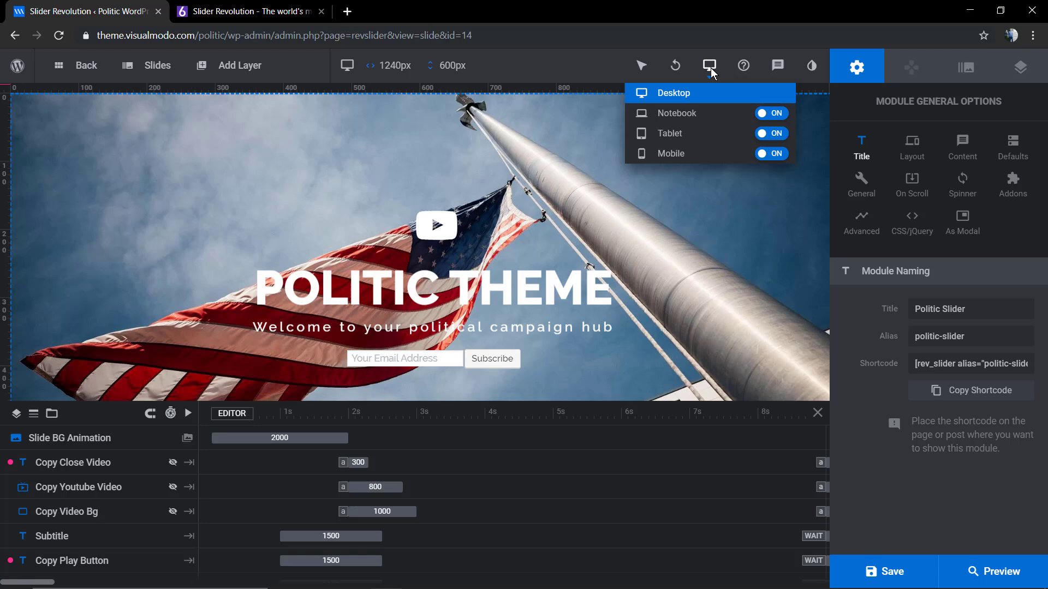
click(710, 66)
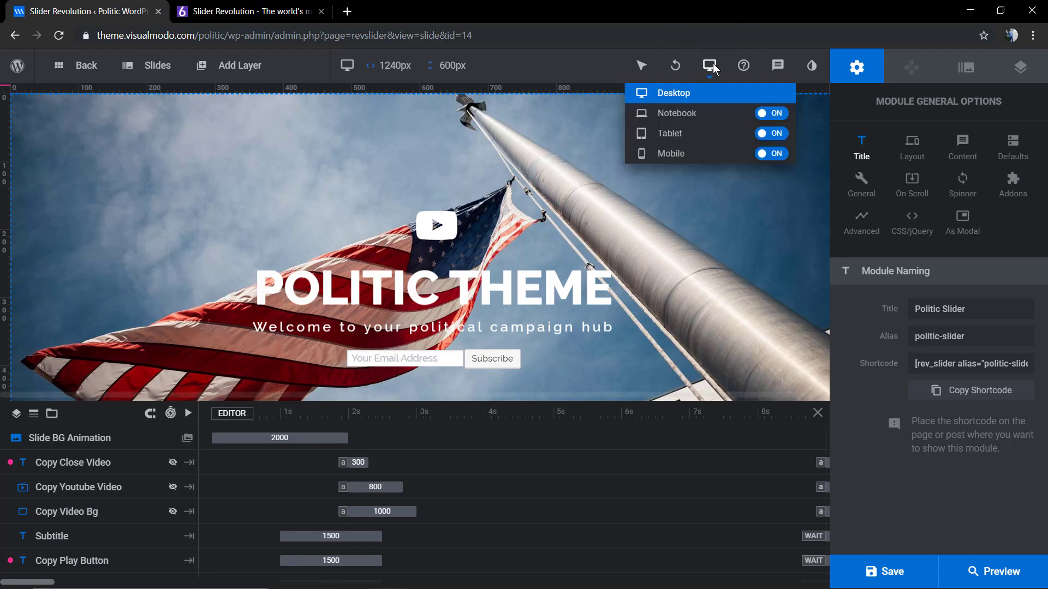
click(686, 117)
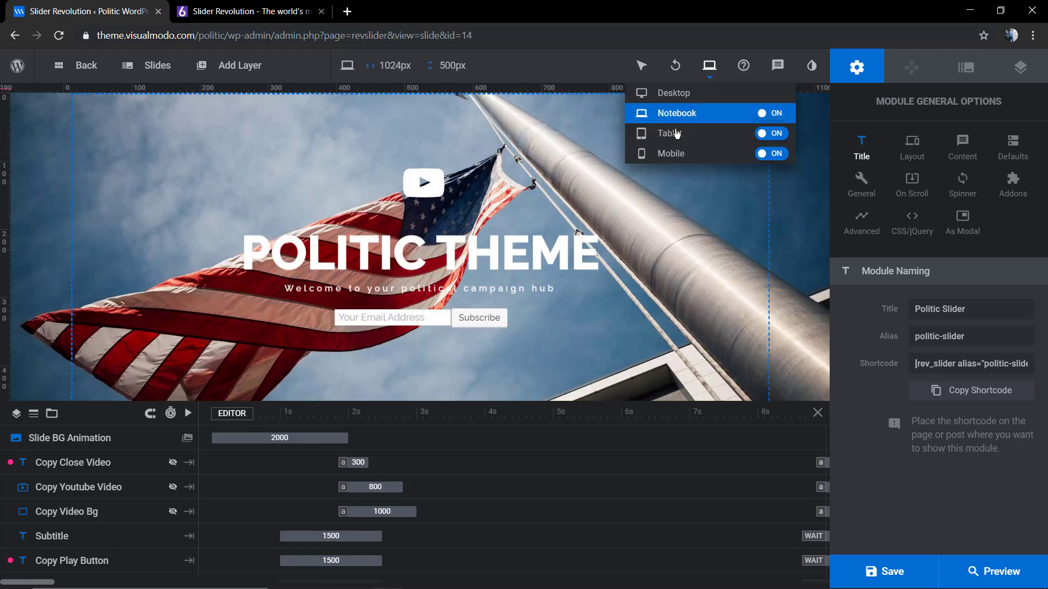
click(677, 134)
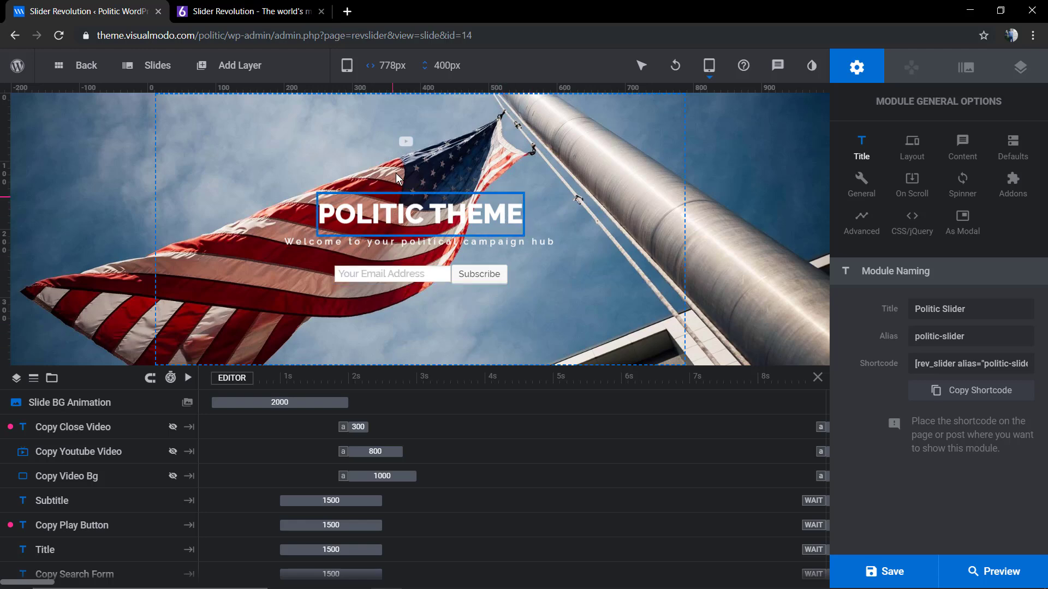
- Set the Copy Play Button layer's tablet font size from 20px to 50px
click(410, 139)
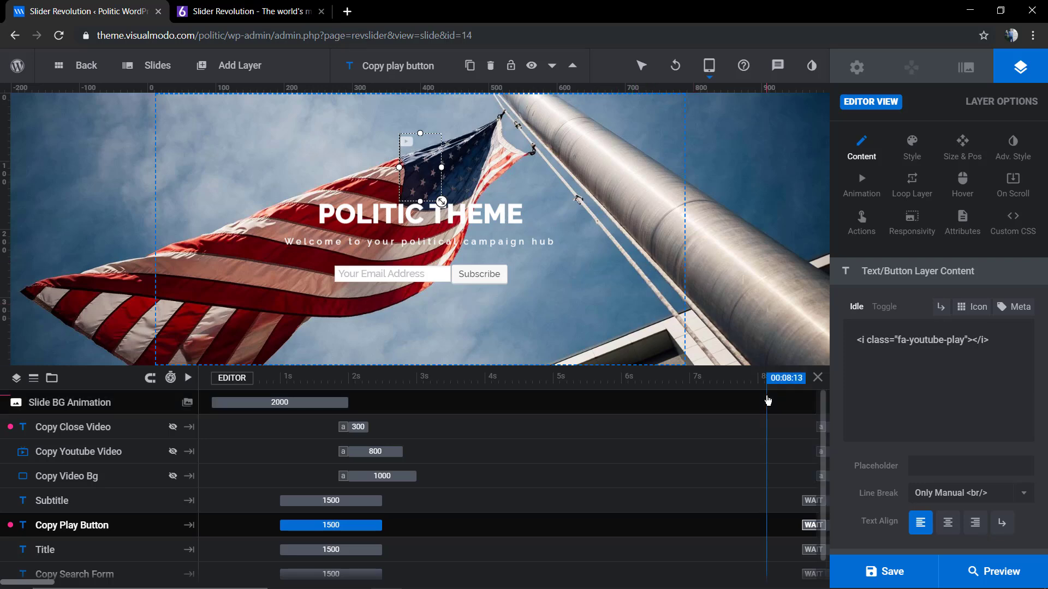
scroll(921, 484, down, 2)
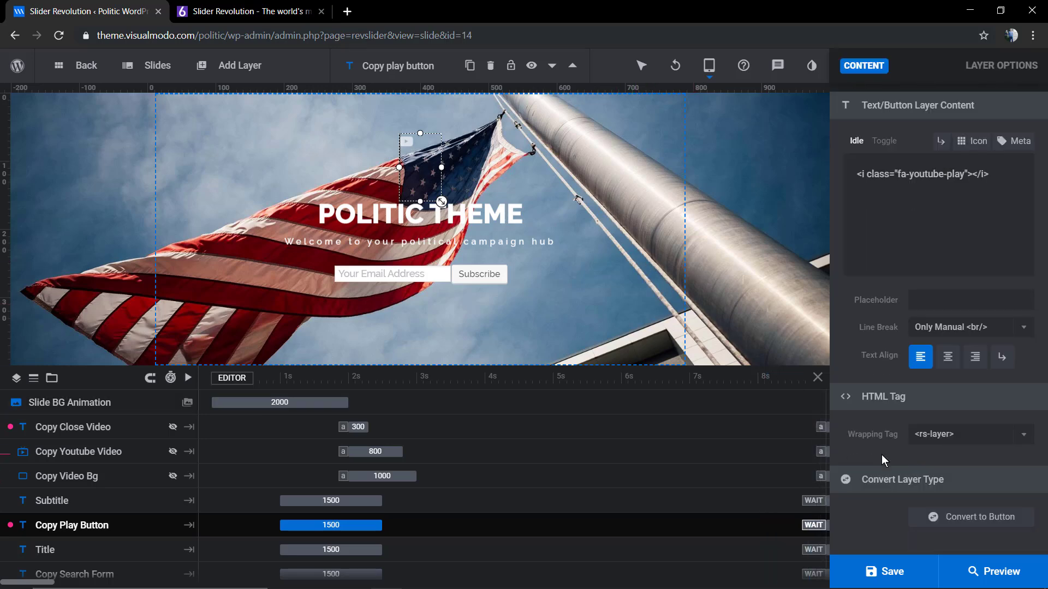
scroll(882, 454, up, 2)
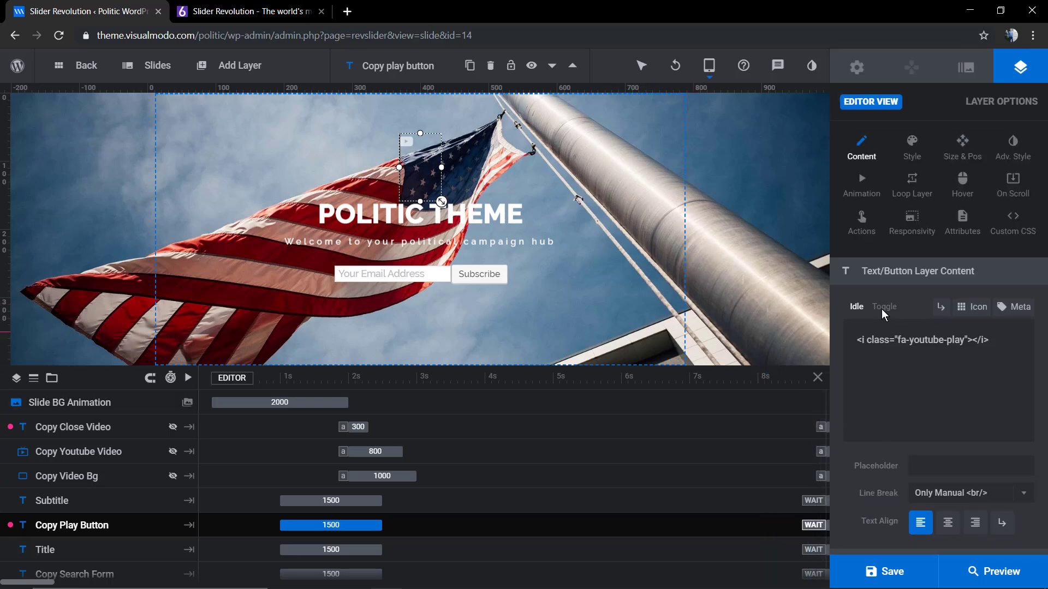
click(912, 147)
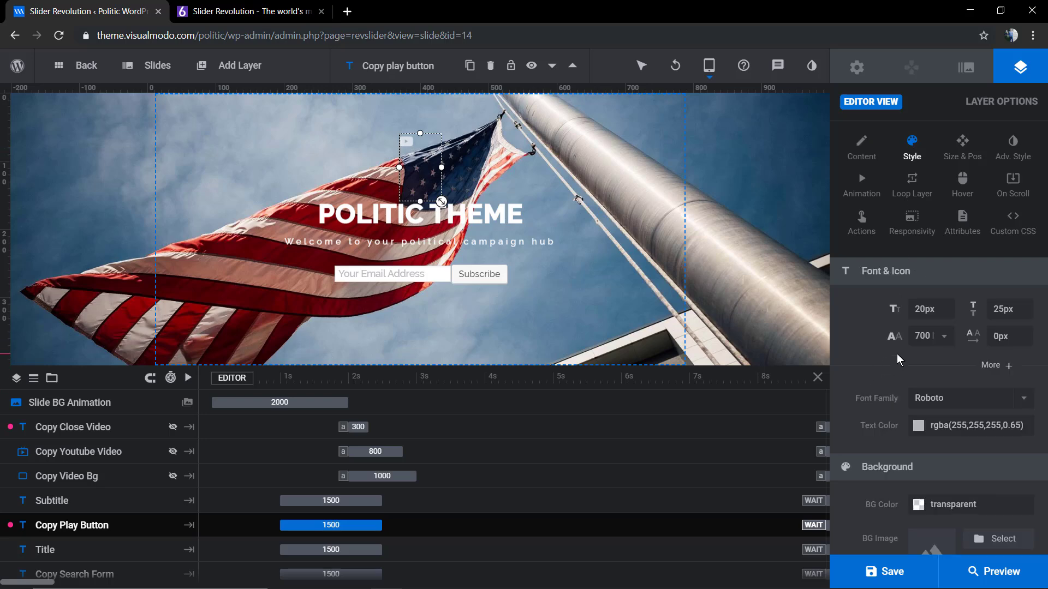
scroll(917, 351, down, 5)
scroll(917, 353, up, 4)
scroll(901, 394, up, 2)
click(703, 111)
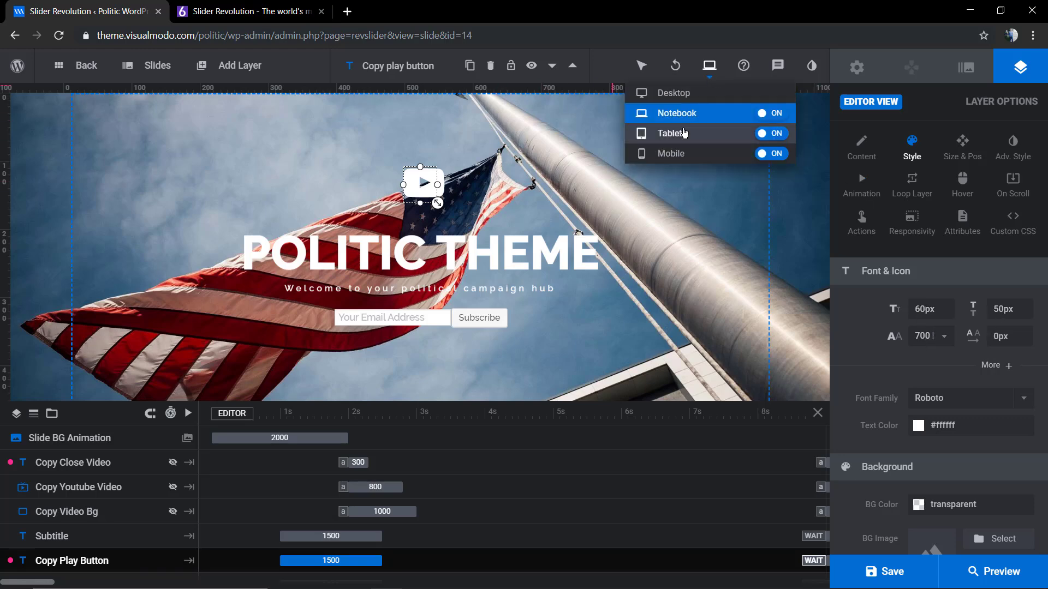
click(685, 134)
click(924, 309)
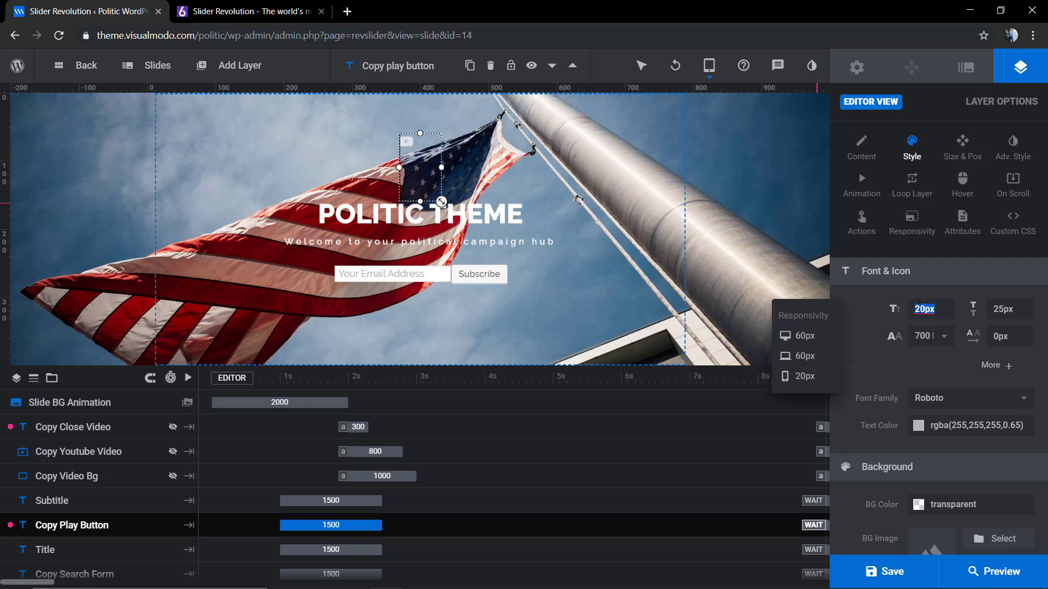
text(5)
click(869, 338)
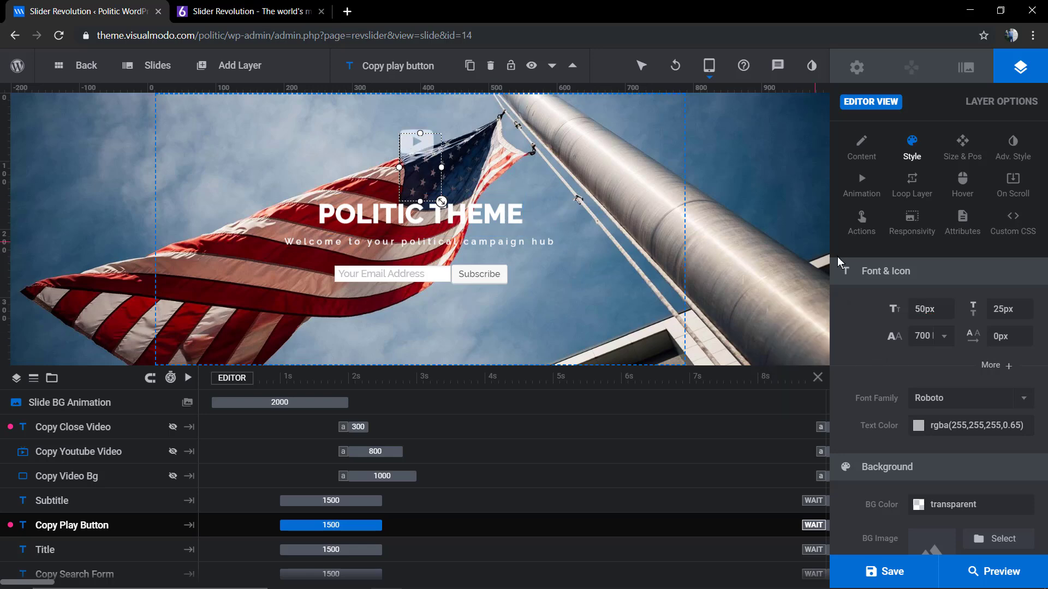
- Change the play button's icon colour to #ffffff at 100% opacity
click(948, 431)
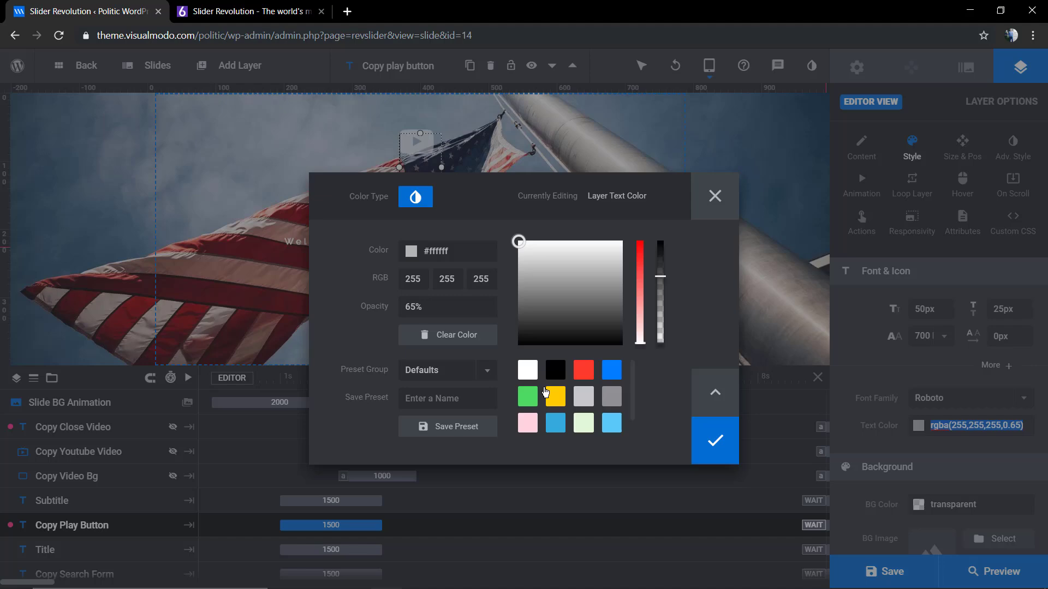
click(525, 371)
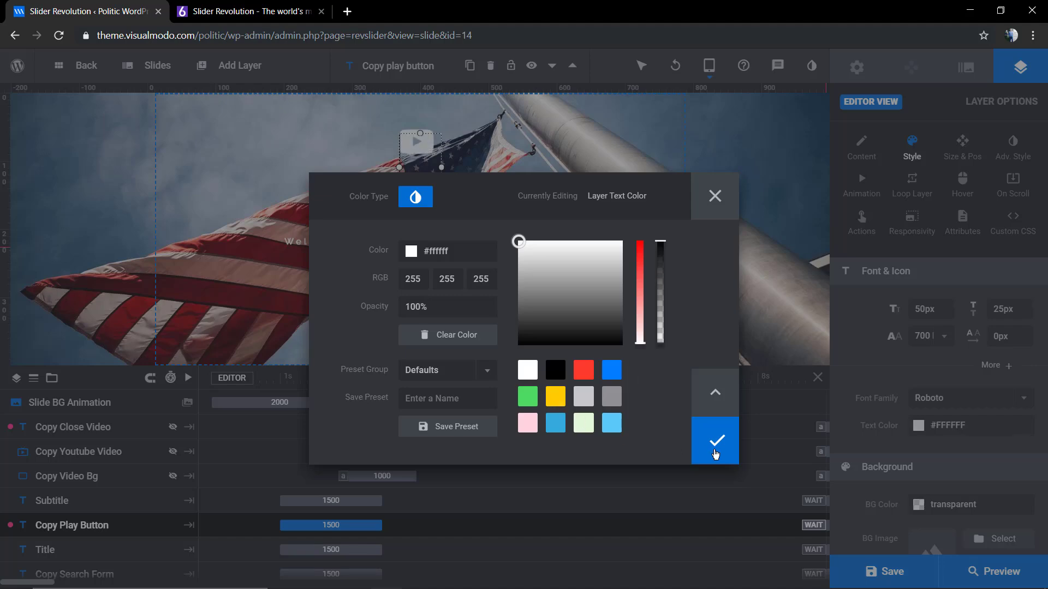
click(714, 446)
click(940, 424)
- Resize the tablet play button layer to about 62×32 px, above the POLITIC THEME title
click(713, 440)
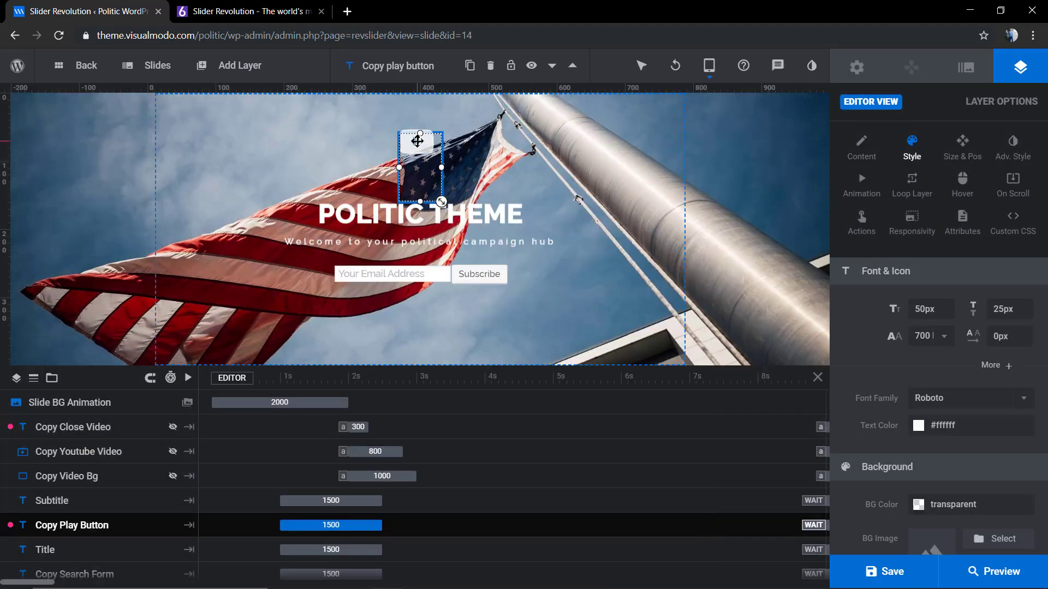
click(544, 199)
click(413, 142)
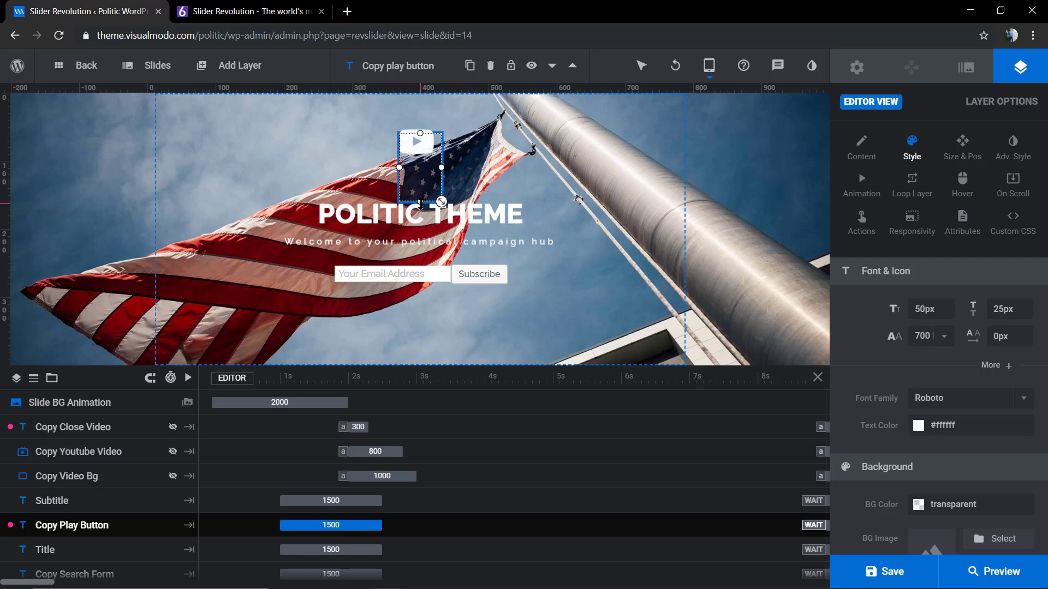
drag(419, 202, 413, 154)
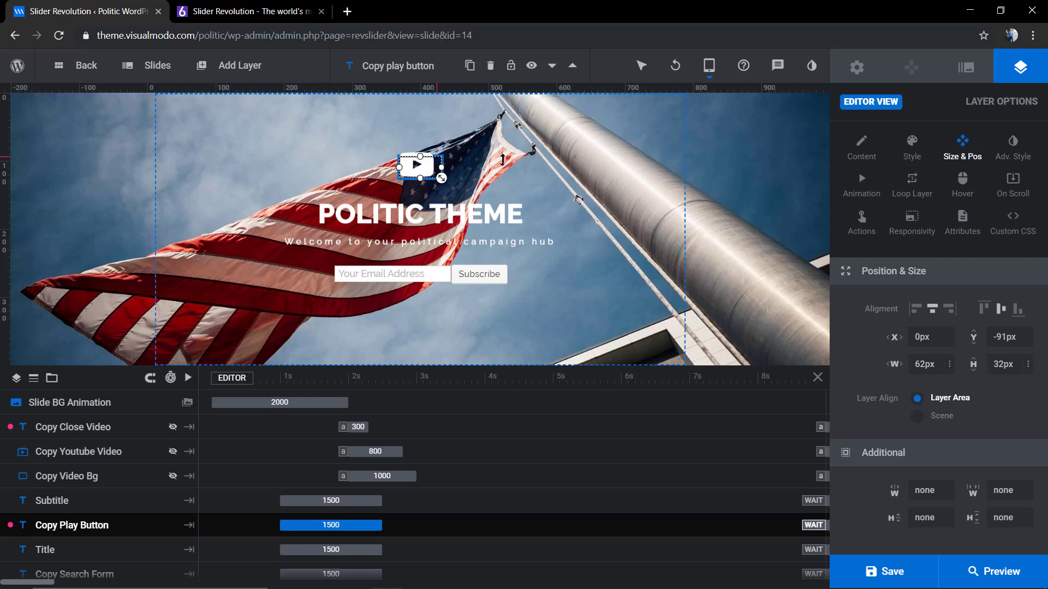
click(614, 169)
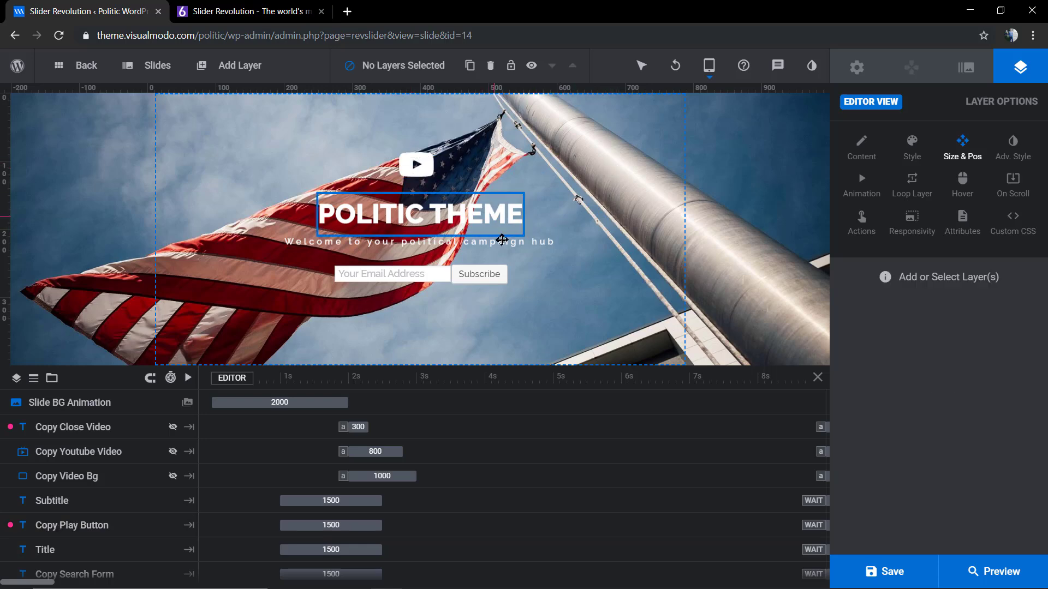
- Save the slide, switch to the Mobile layout and select the play button layer
click(898, 582)
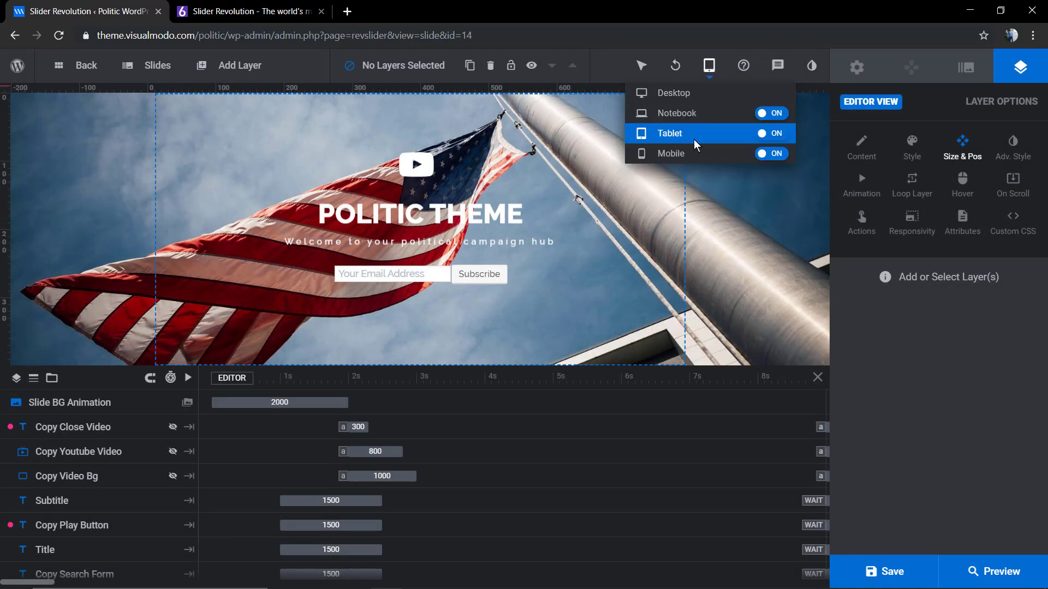
click(689, 155)
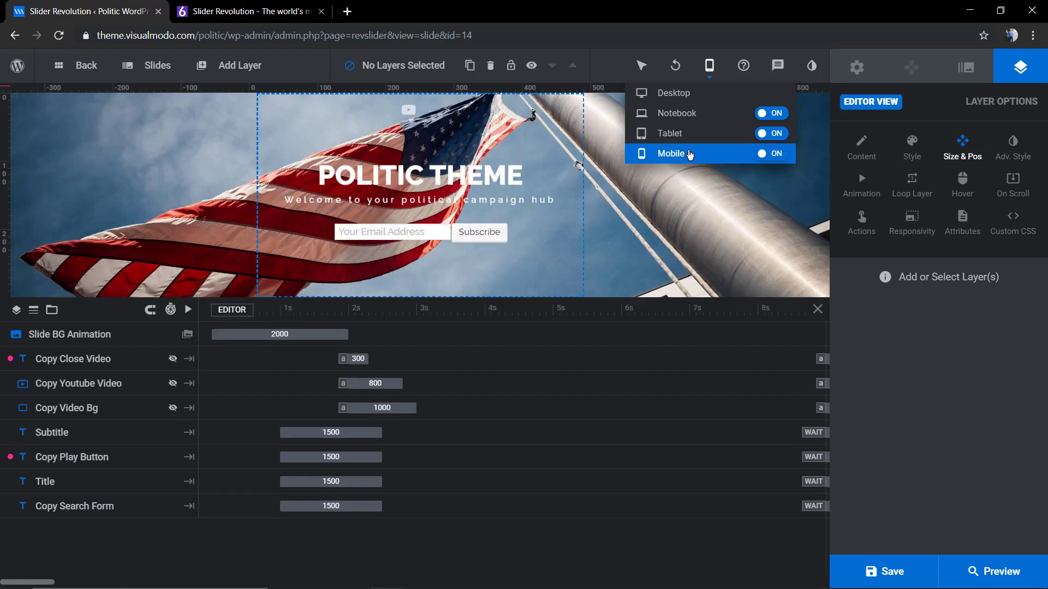
click(685, 136)
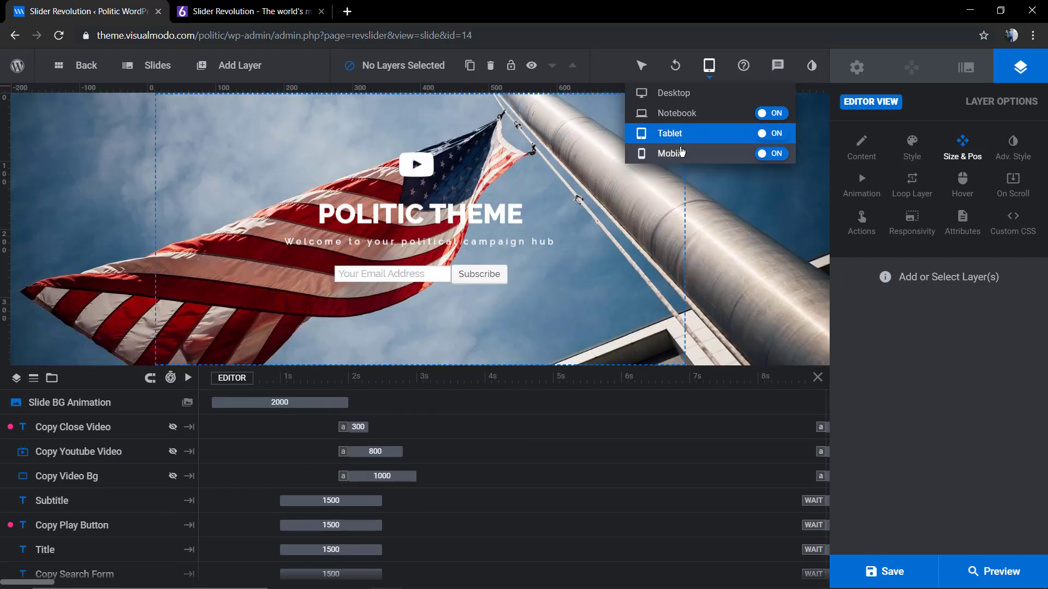
click(416, 112)
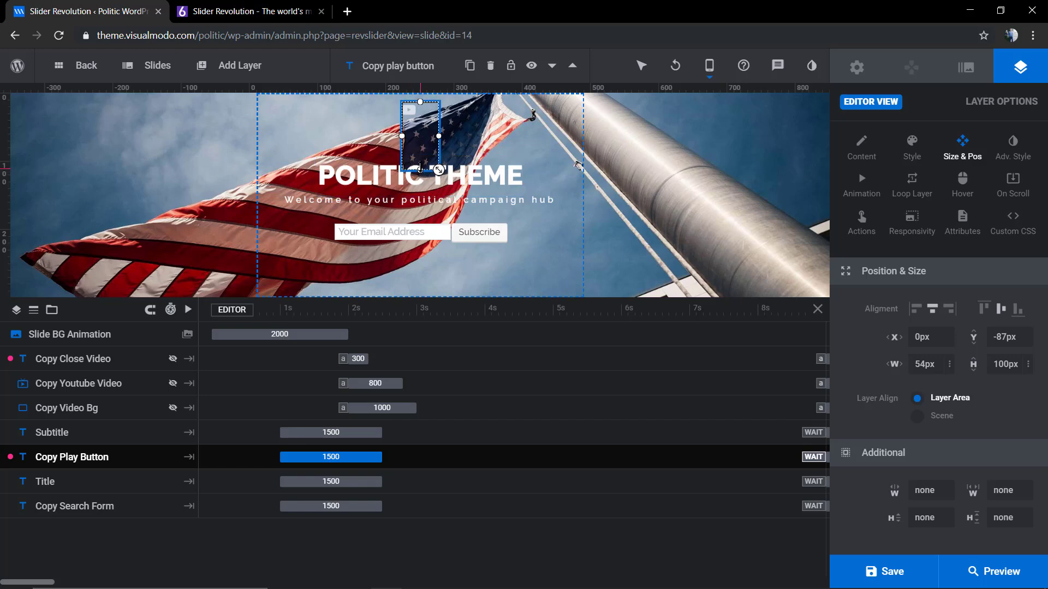
- Resize the mobile play button to 54×27 px with a 50px icon size
drag(420, 167, 419, 119)
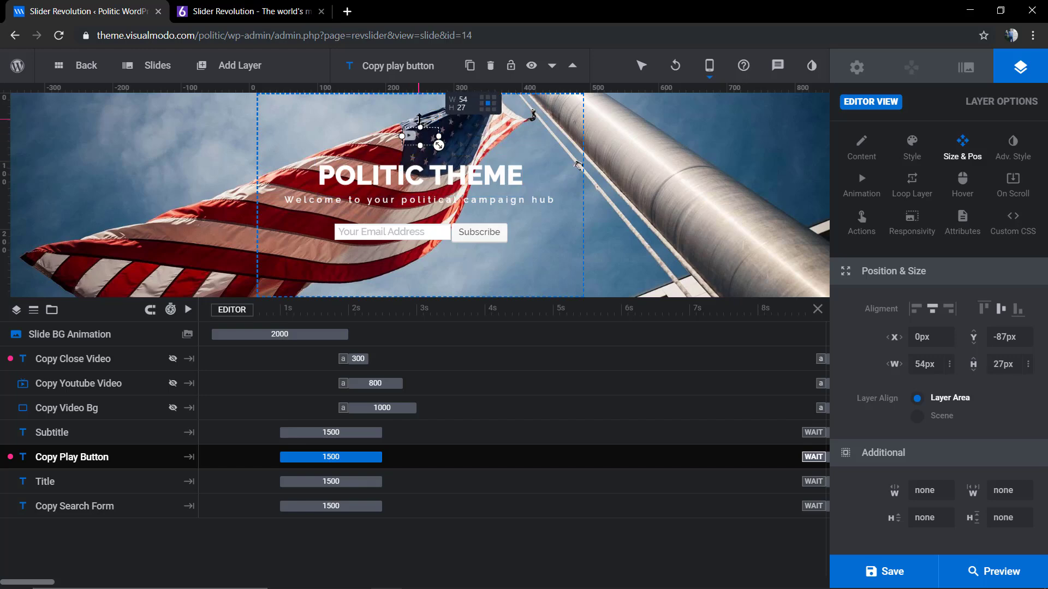
click(914, 336)
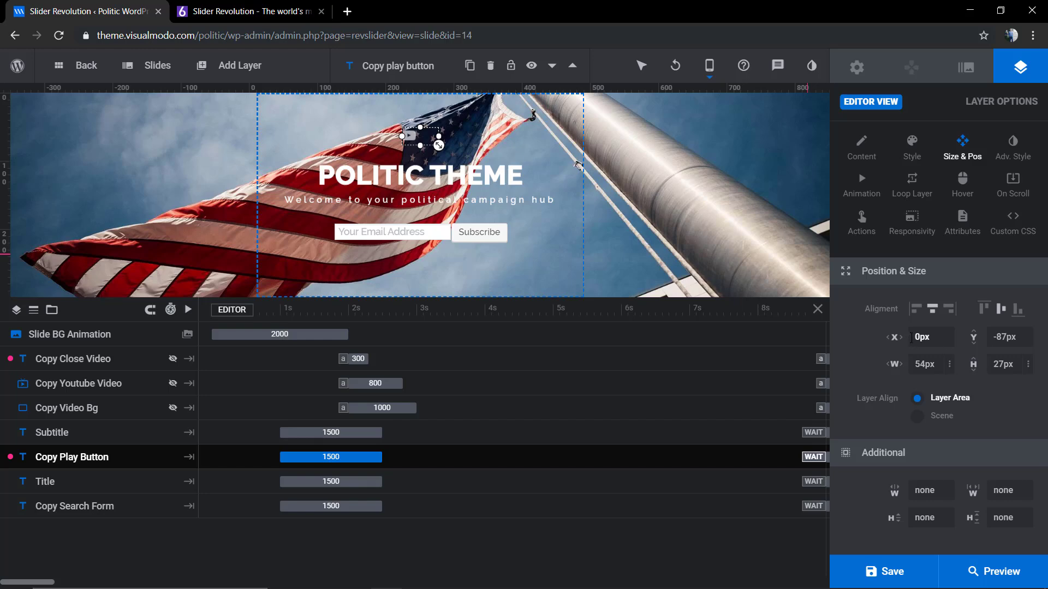
click(908, 149)
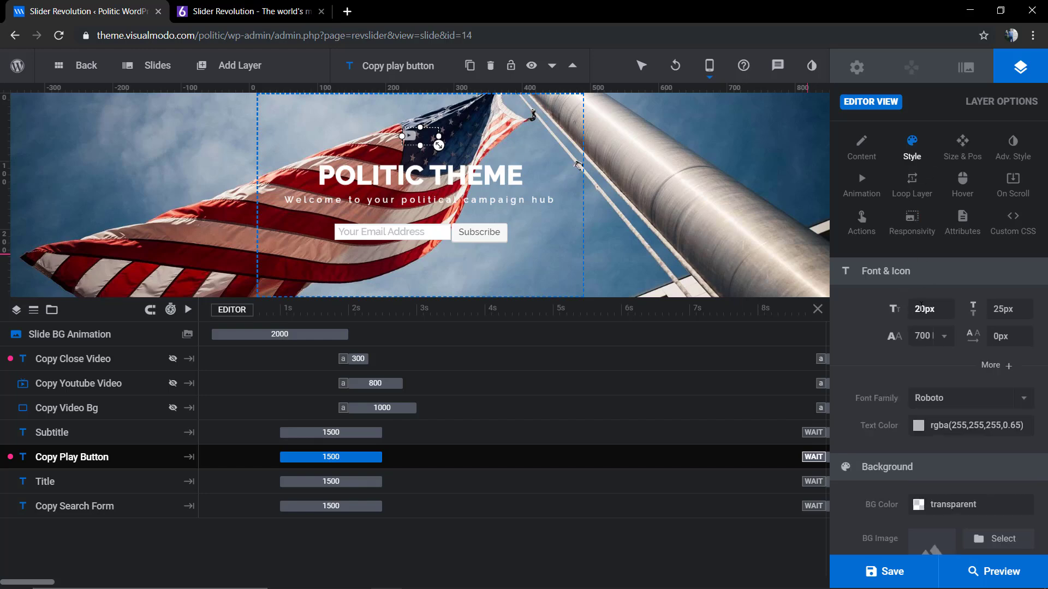
click(920, 307)
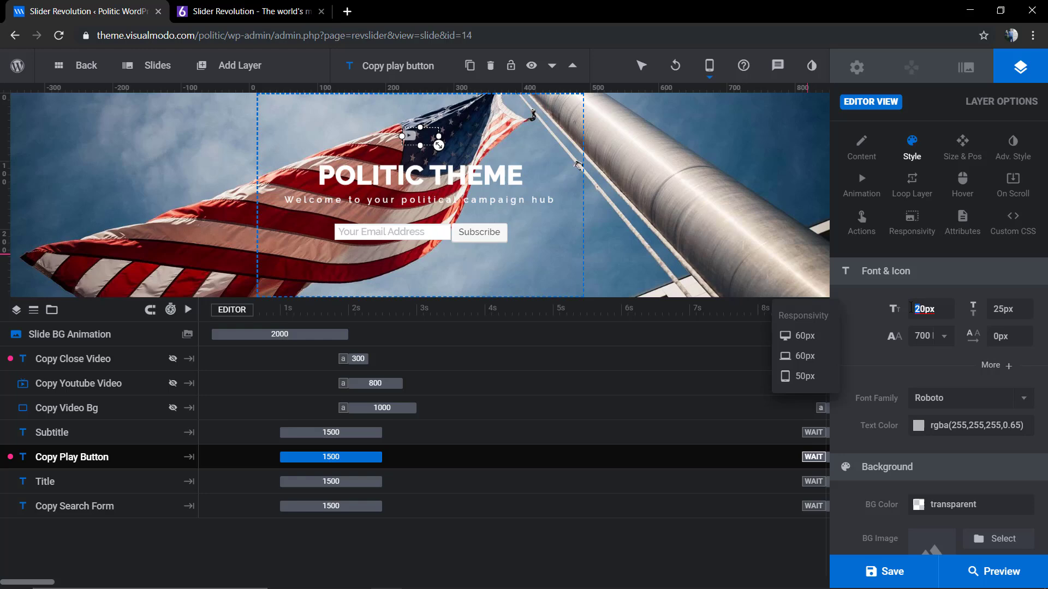
text(50)
click(883, 324)
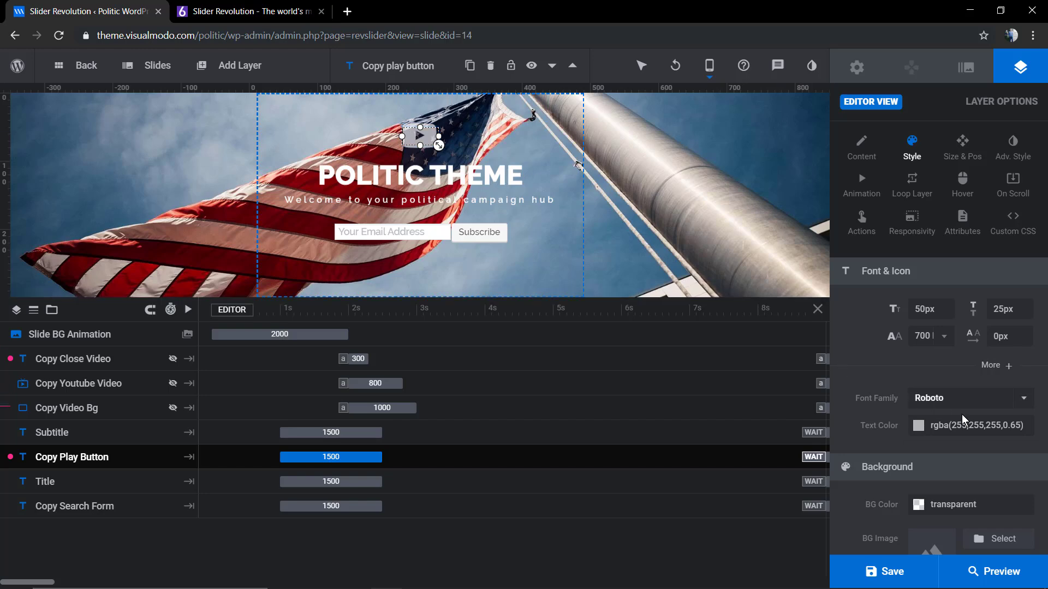
- Make the mobile play button icon solid white at 100% opacity
click(973, 425)
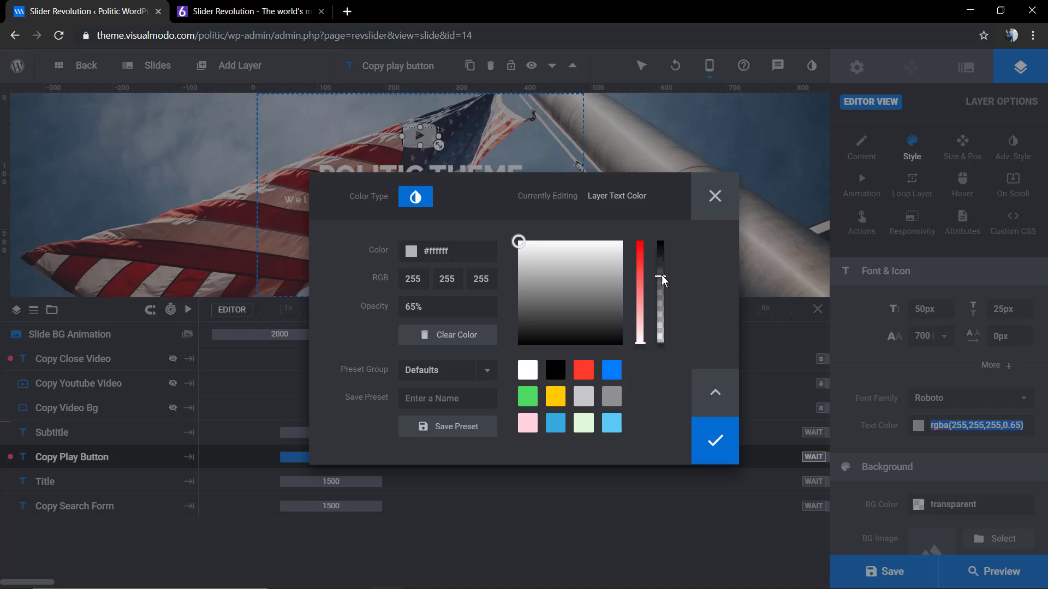
drag(664, 281, 660, 242)
click(534, 377)
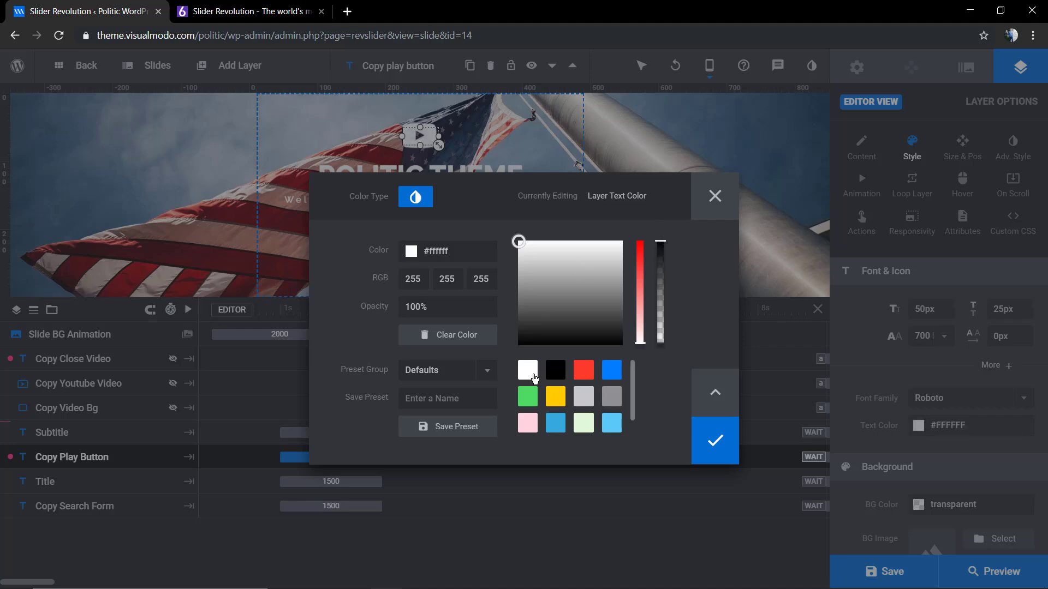
click(716, 441)
- Deselect the play button, save the slide and launch the Politic Slider preview
click(696, 239)
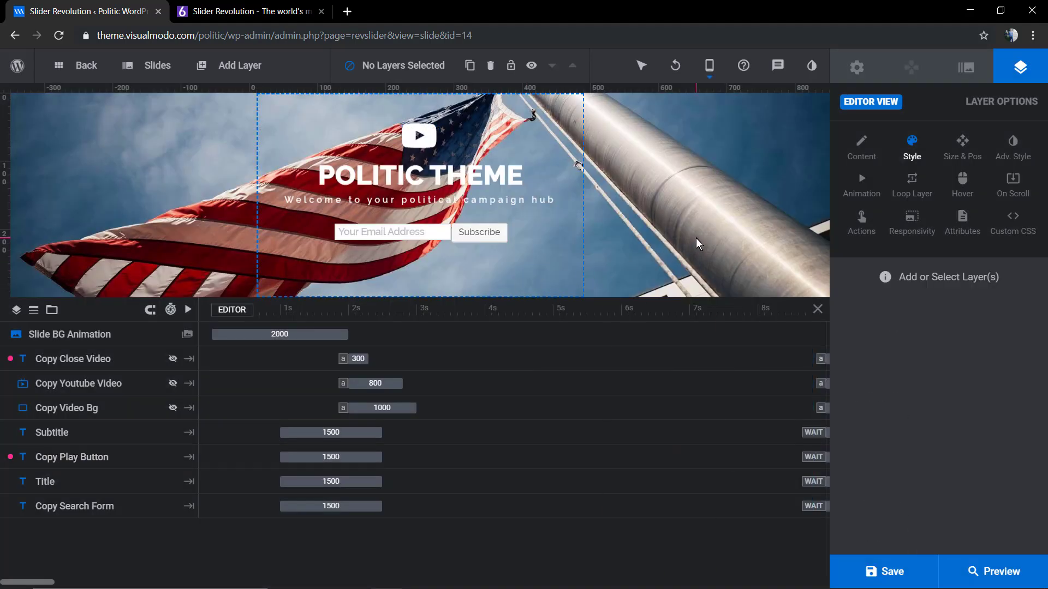
click(904, 553)
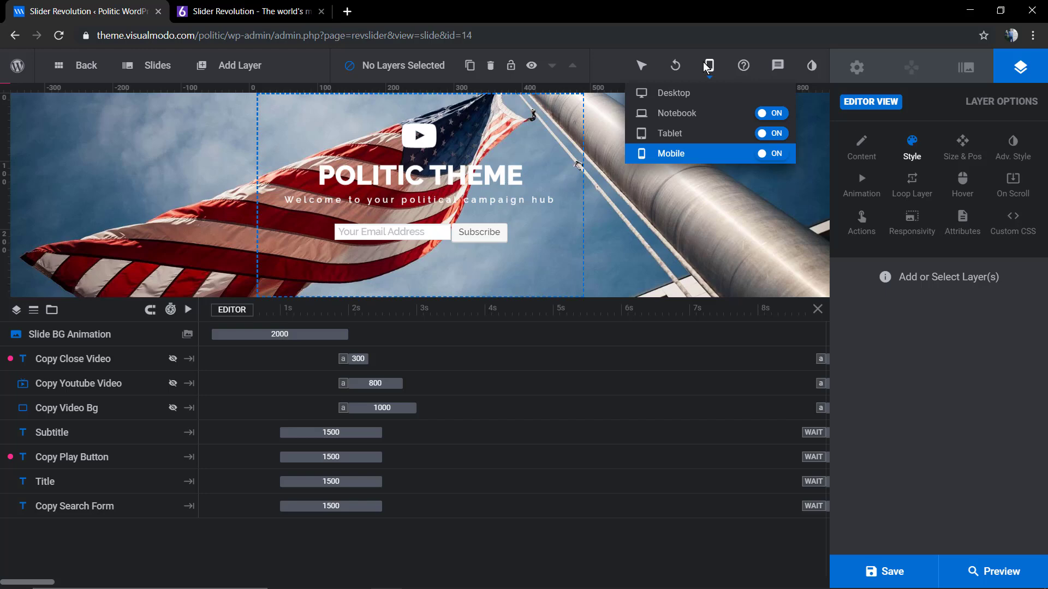
right_click(628, 79)
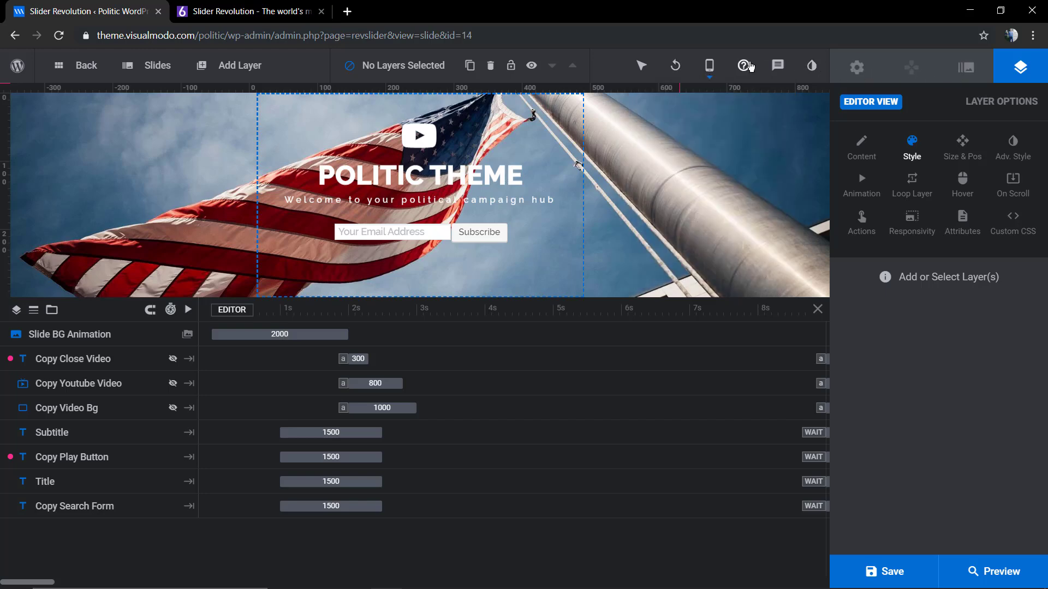
click(964, 572)
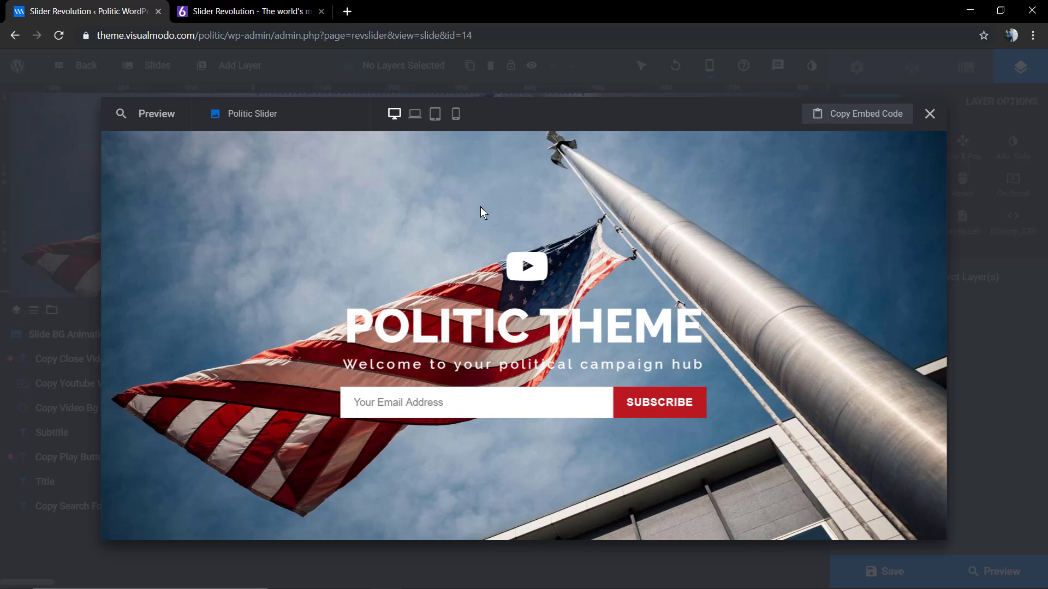
- Preview Politic Slider at tablet, mobile, notebook and finally desktop sizes
click(435, 114)
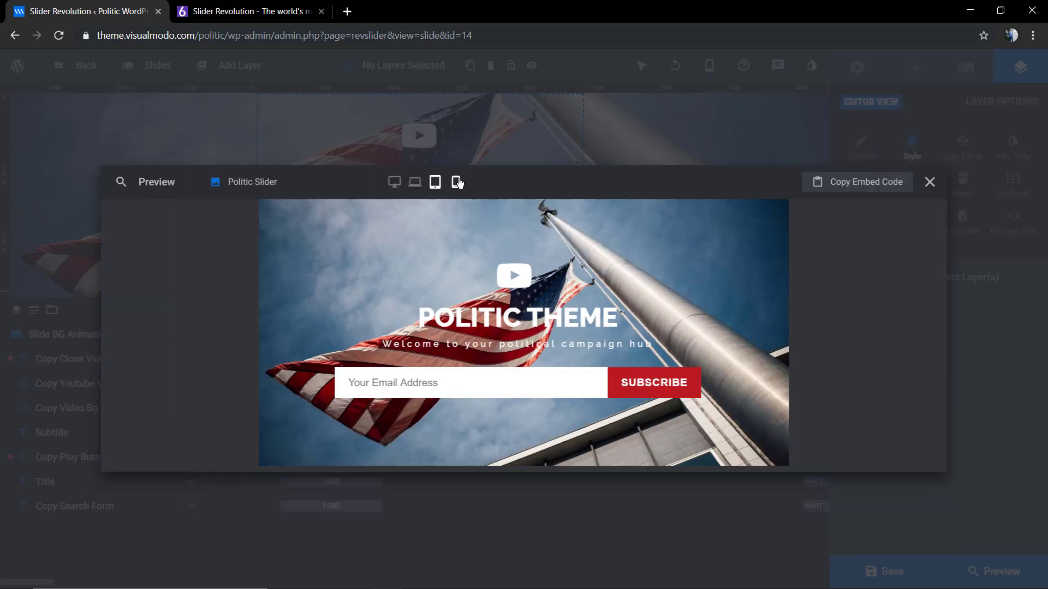
click(457, 182)
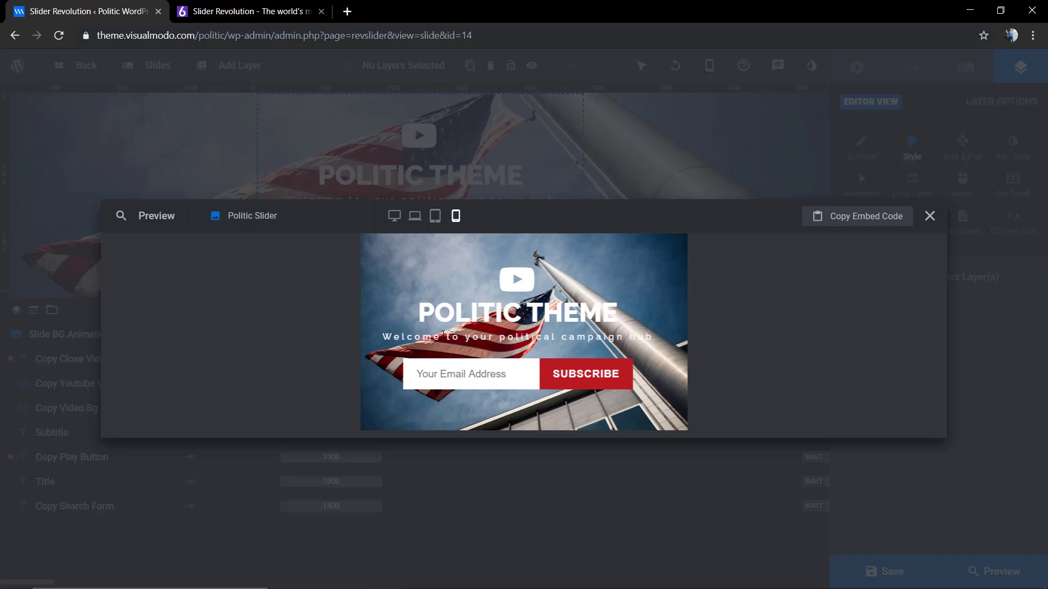
click(435, 217)
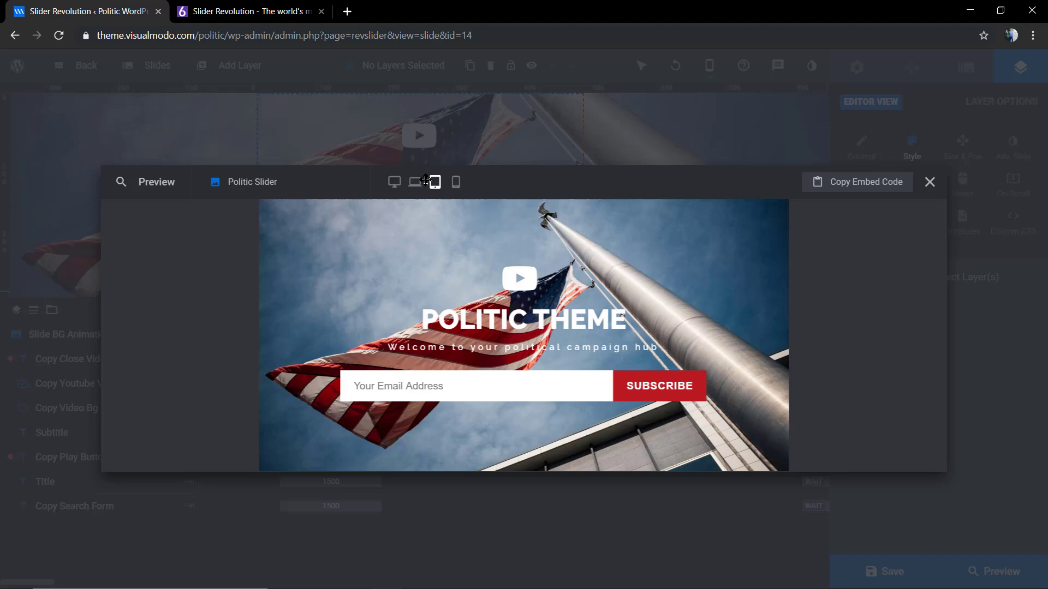
click(415, 147)
click(394, 150)
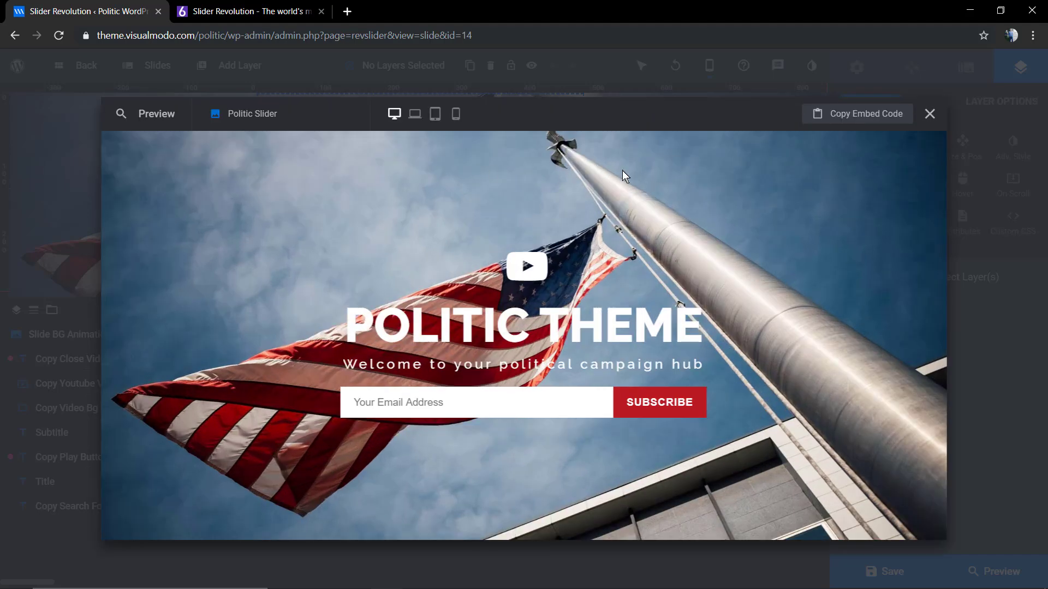